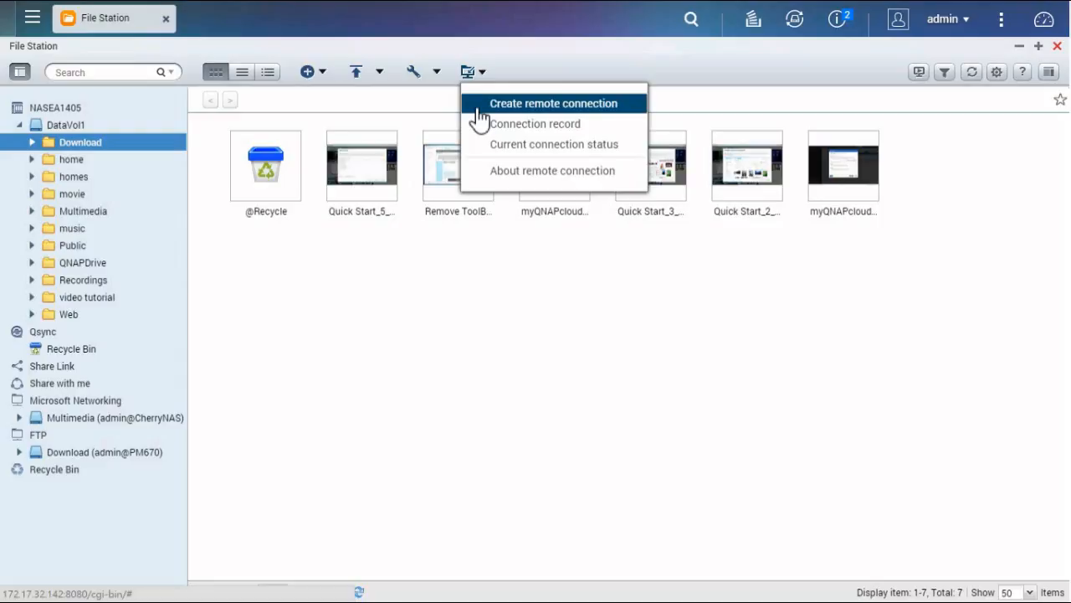
- Start a new remote connection with GoogleDrive as the cloud service and go to sign-in
click(479, 110)
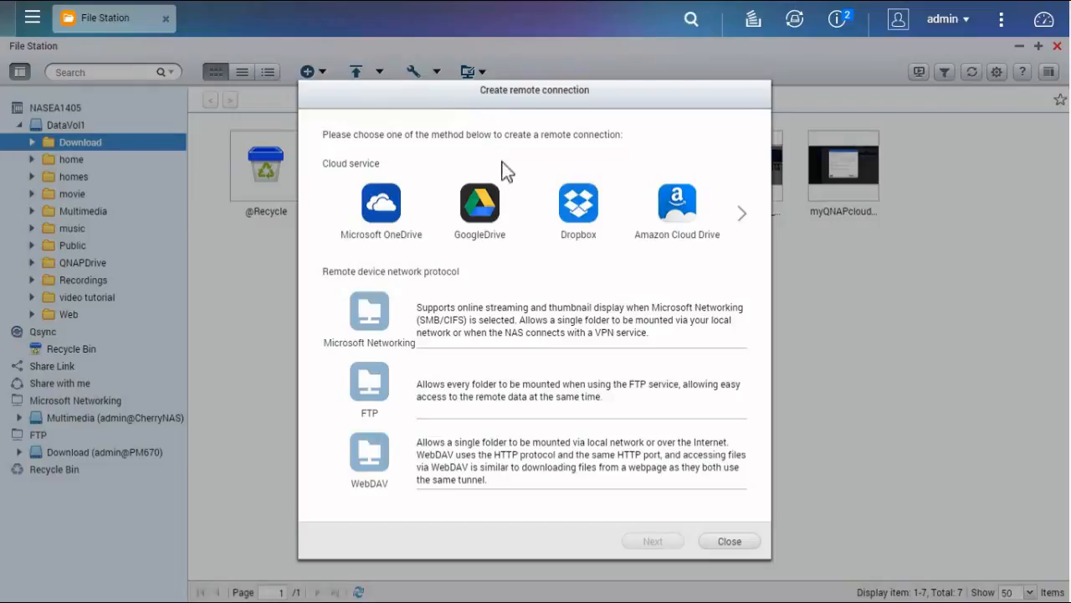
click(496, 209)
click(649, 543)
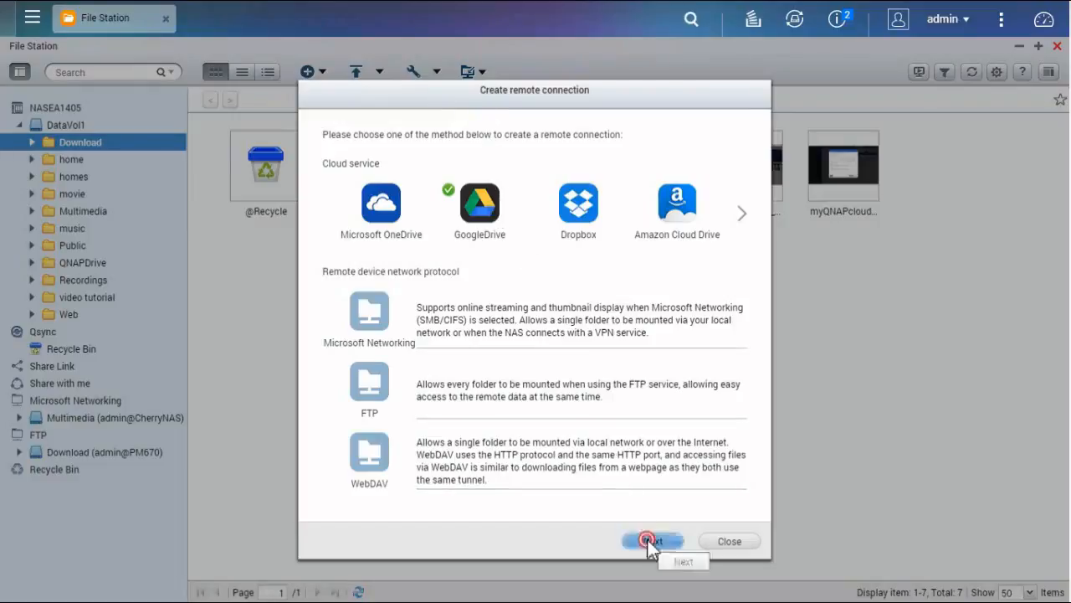
- Sign in with the Google account's e-mail and password, then accept QNAP CloudDrive offline access
text(l)
key(Down)
key(Return)
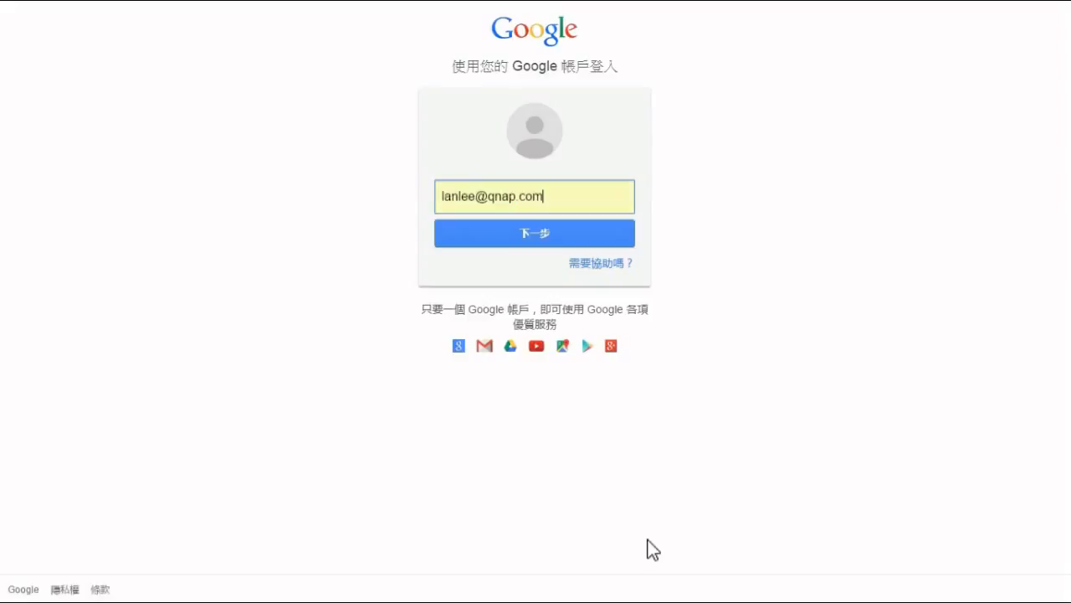
key(Return)
text(******)
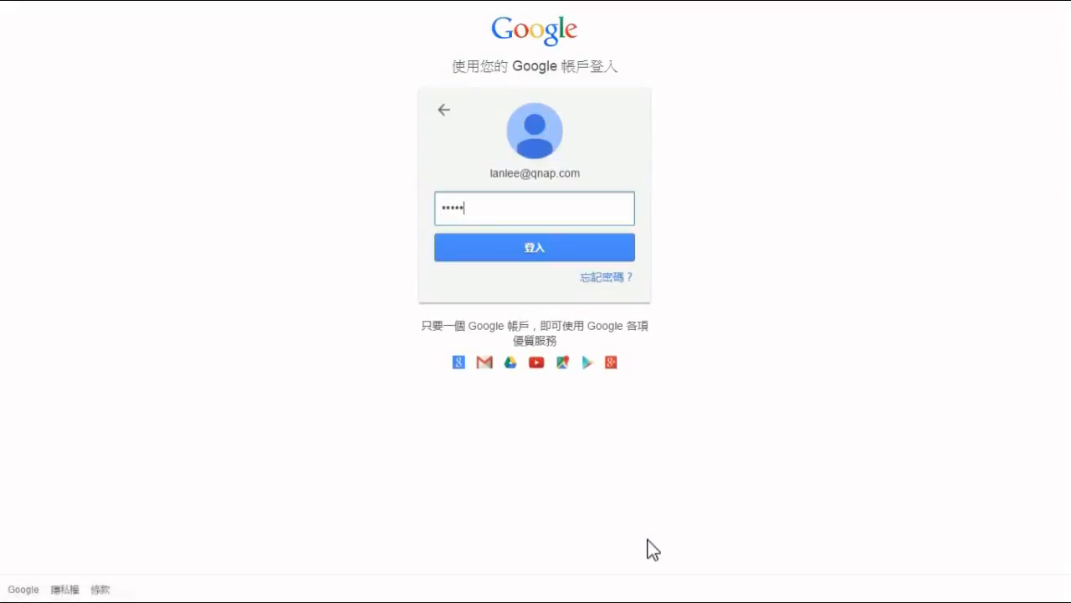
key(Return)
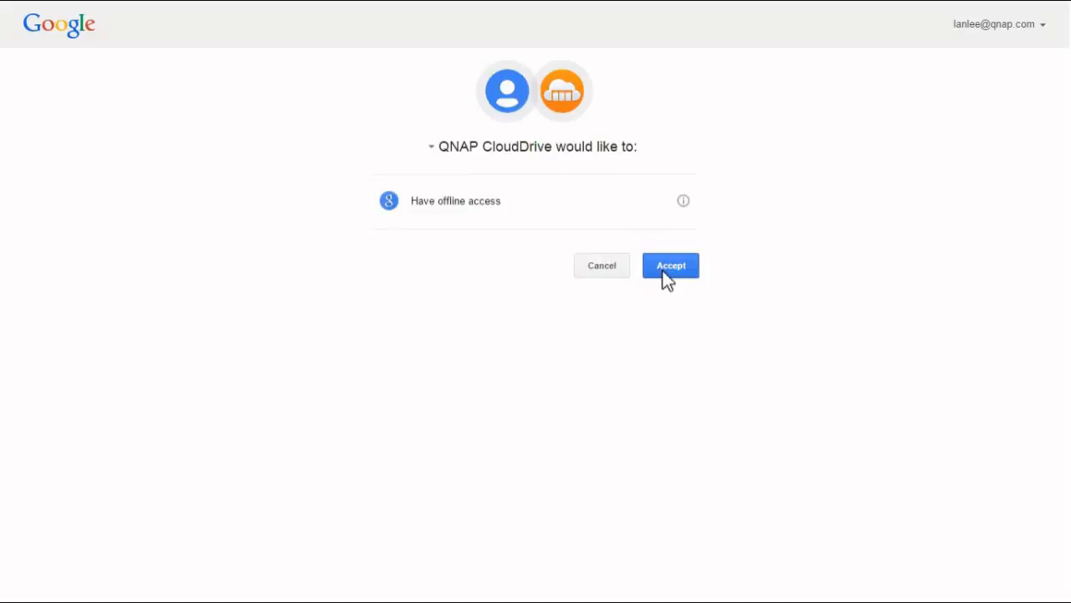
click(663, 269)
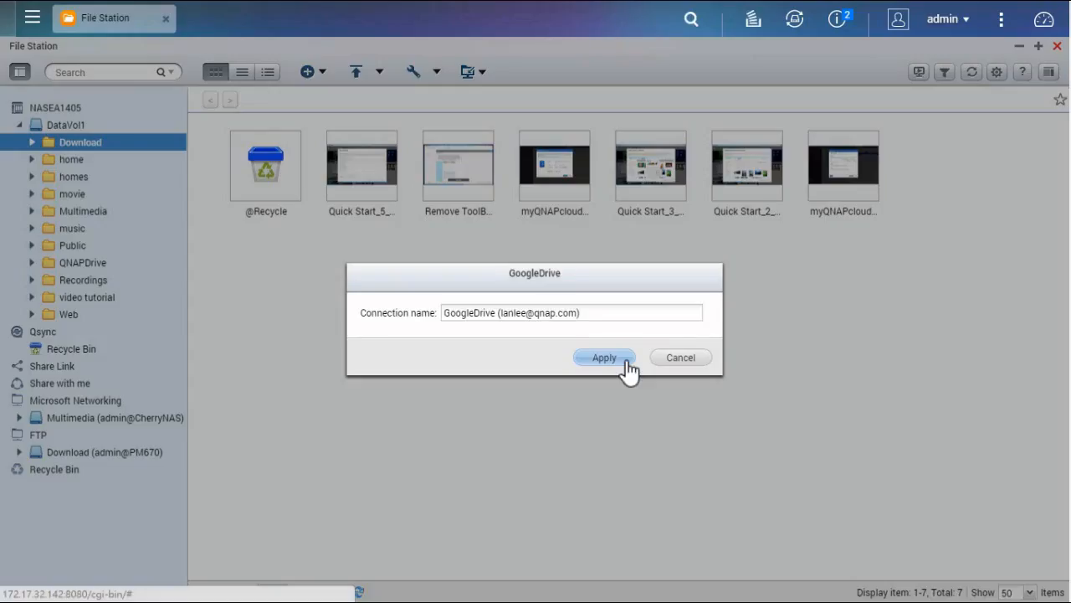
- Apply the suggested GoogleDrive connection name to save the connection
click(624, 361)
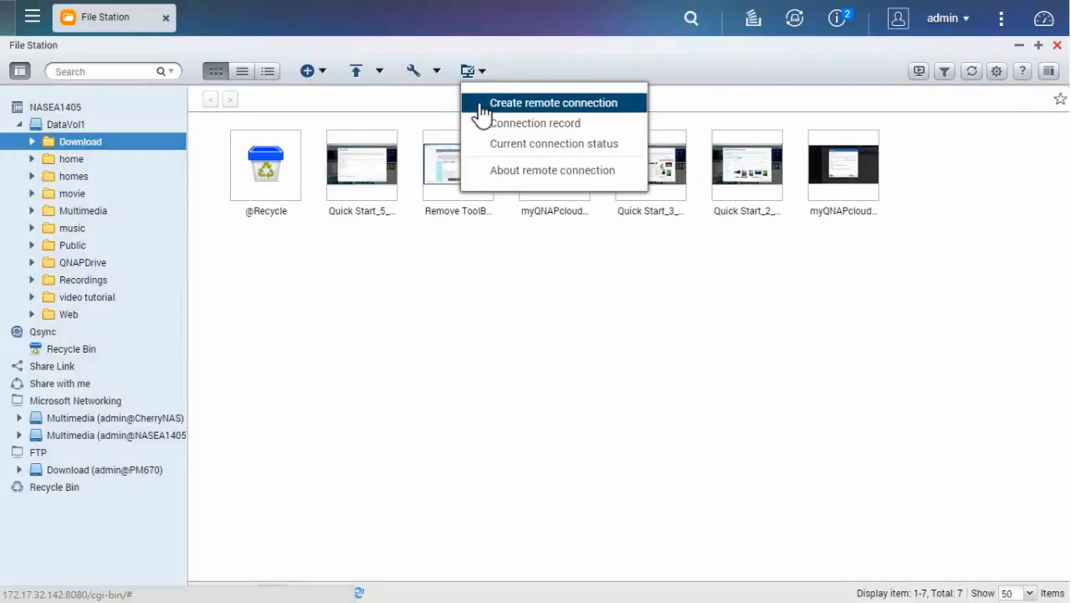
- Compare the Microsoft Networking, FTP and WebDAV protocols, then open the Microsoft Networking form
click(482, 105)
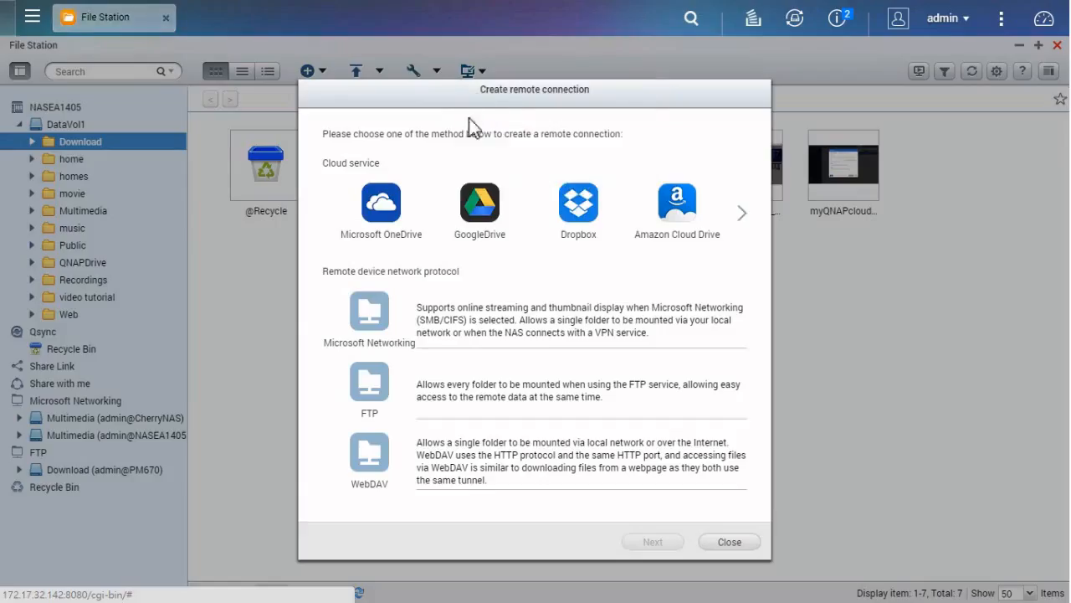
click(429, 312)
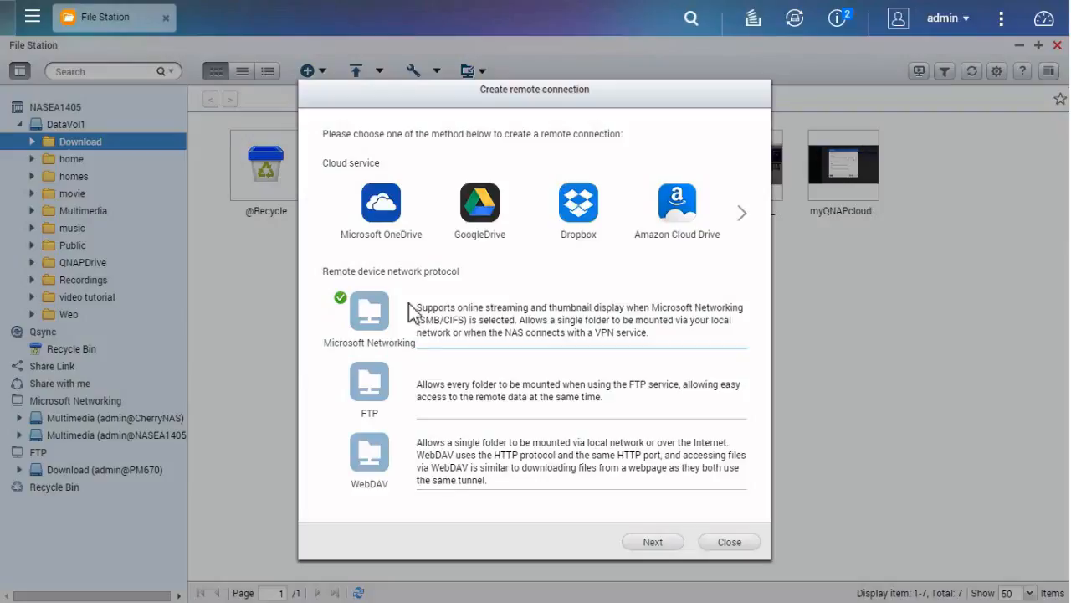
click(402, 385)
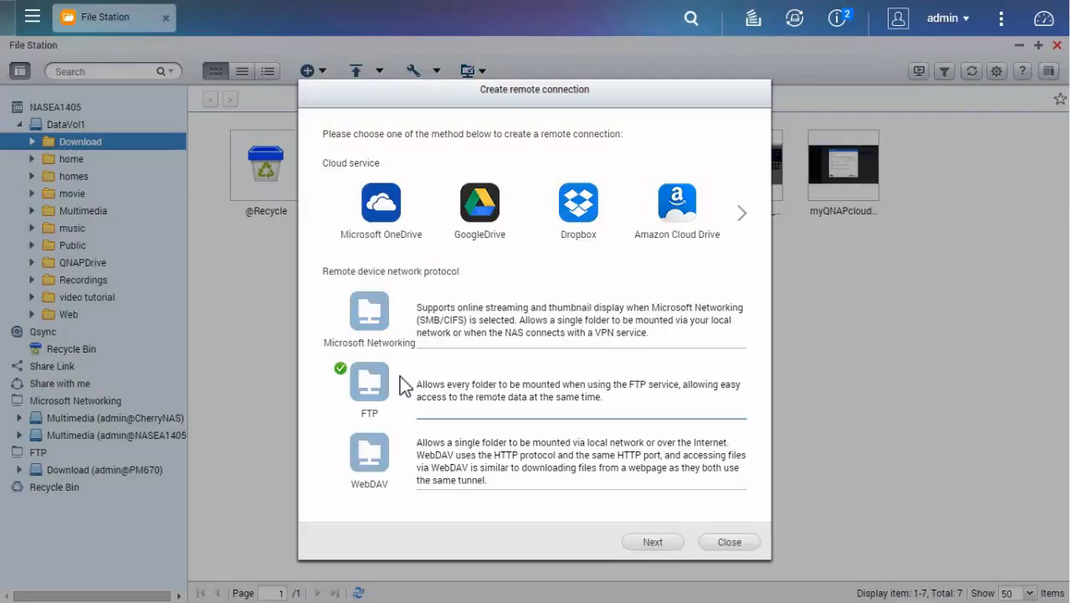
click(399, 444)
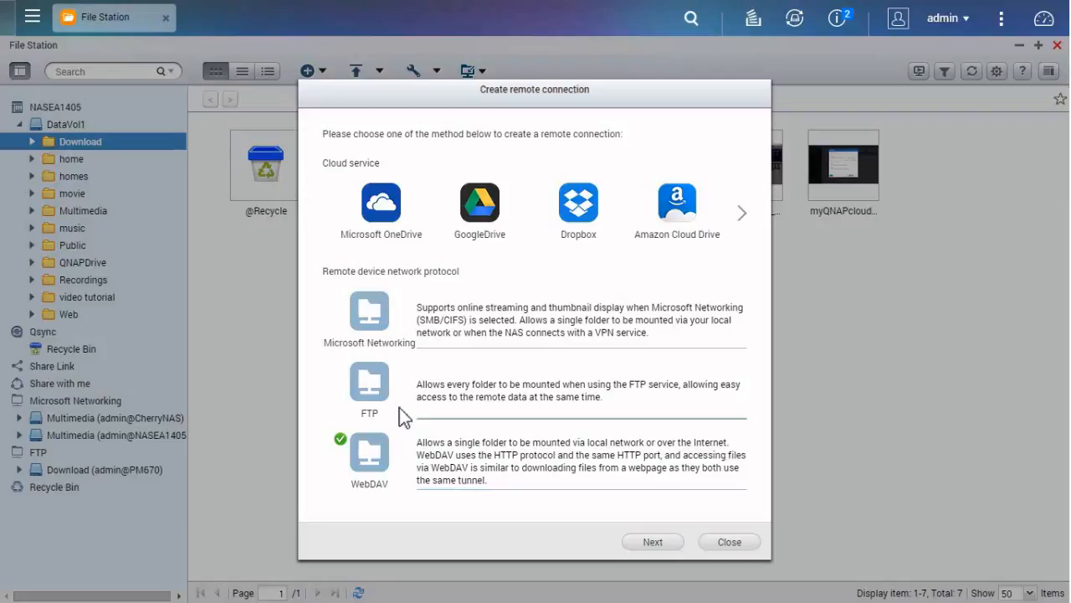
double_click(397, 320)
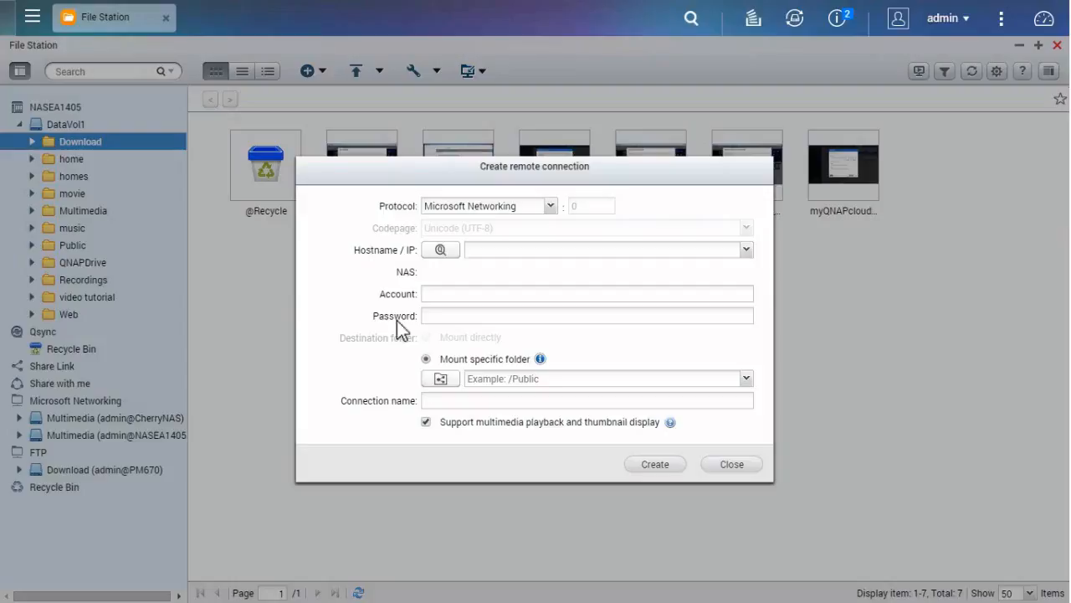
- Set the host to 172.17.32.142 with user name admin and the account password
click(442, 251)
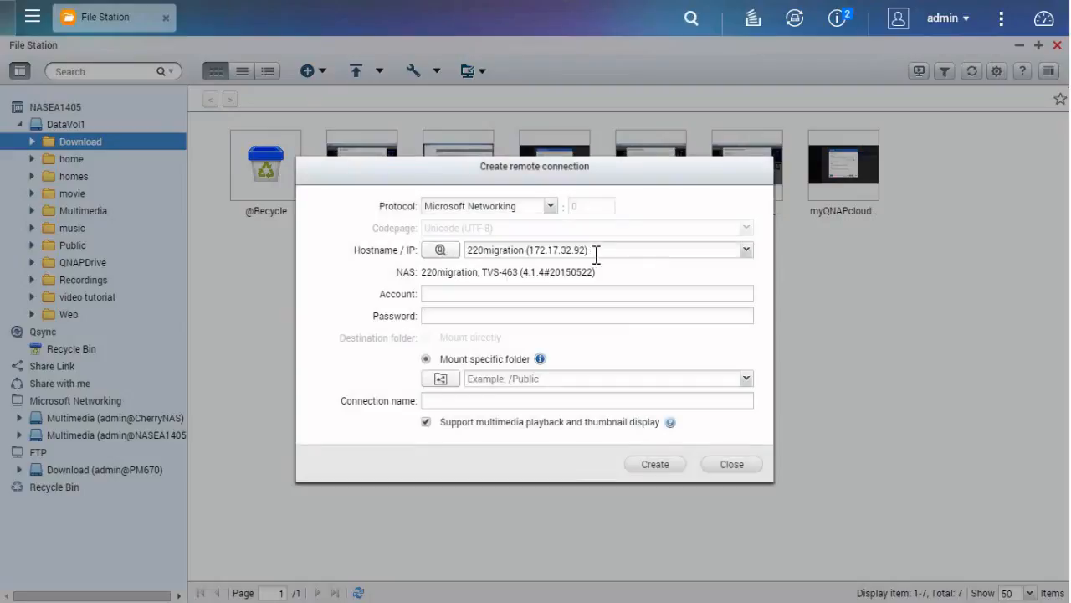
drag(596, 249, 376, 263)
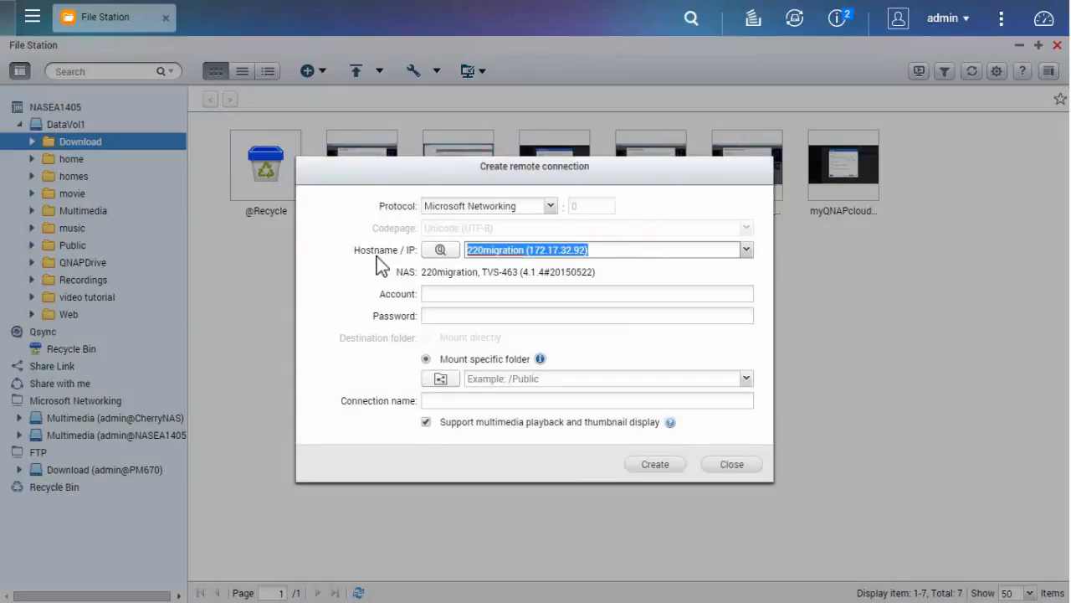
text(172.17.32.142)
click(436, 294)
text(admin)
key(Tab)
text(admin)
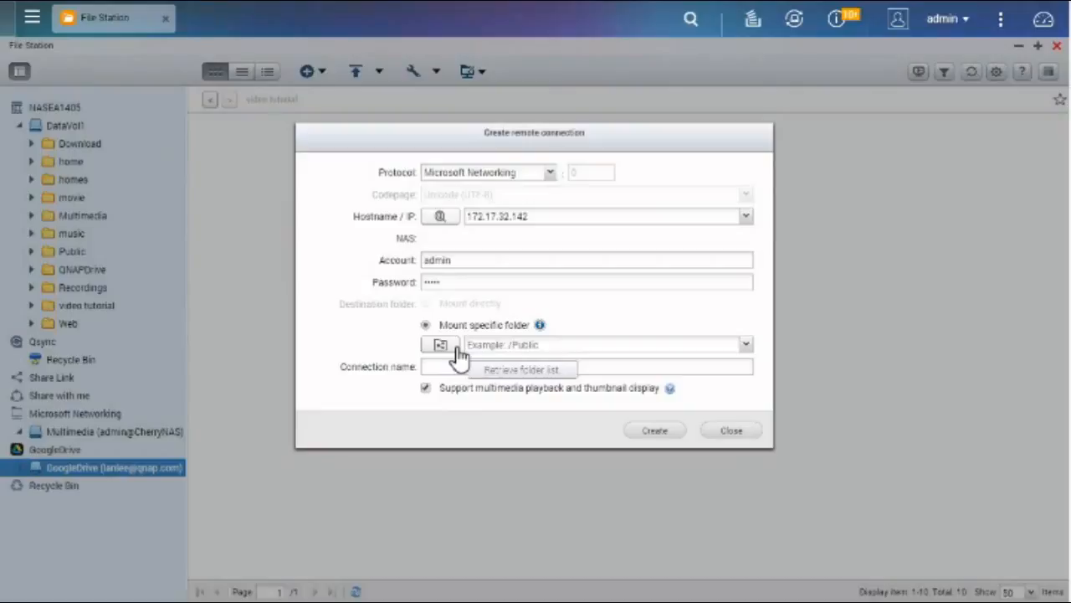
- Load the remote NAS's shared folders and choose /movie as the folder to mount
click(457, 349)
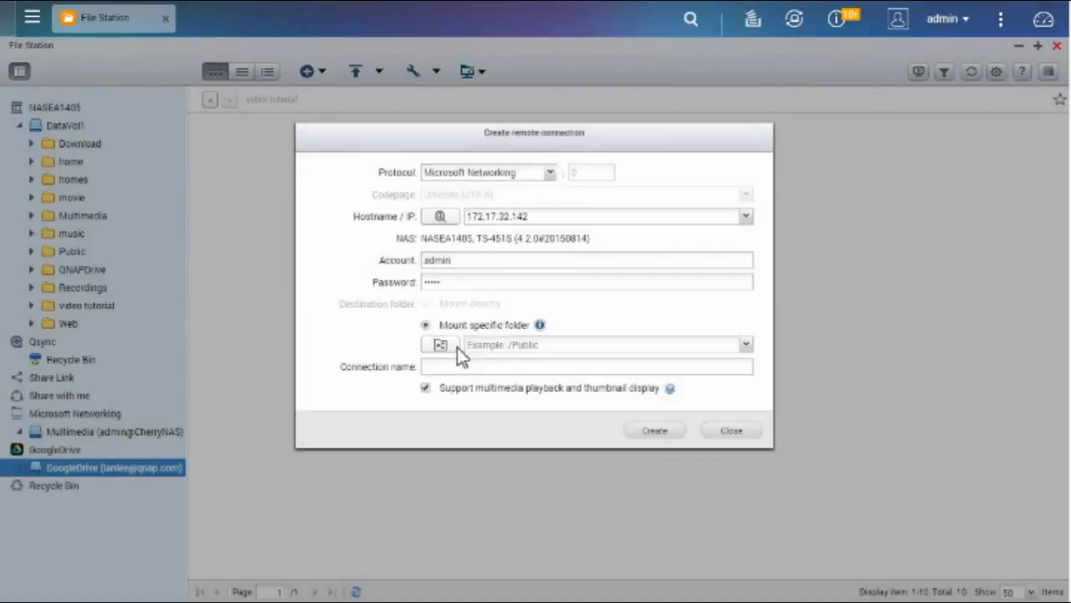
click(746, 345)
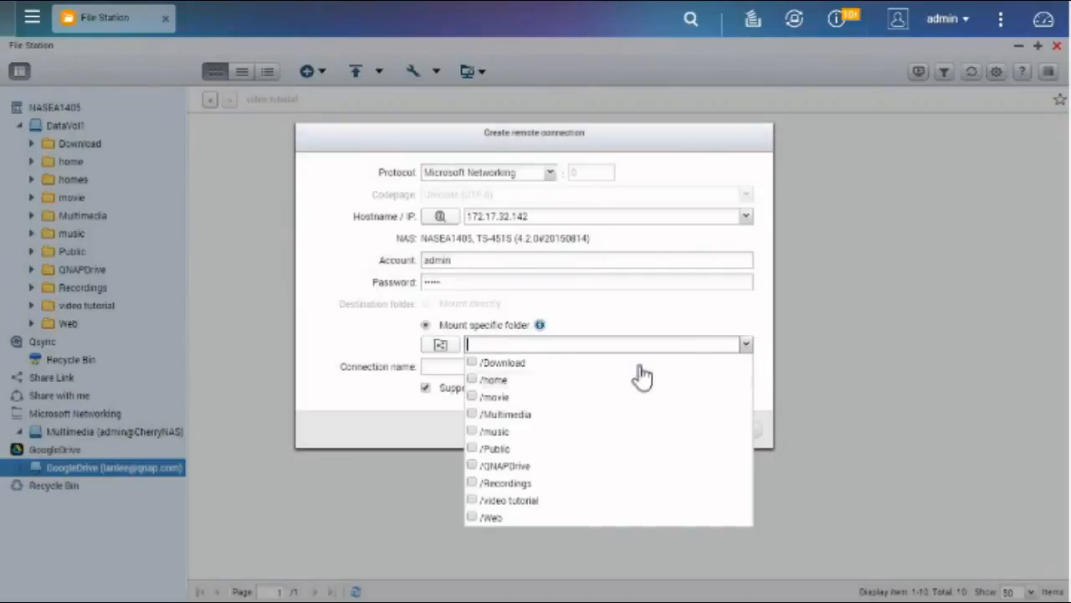
click(473, 397)
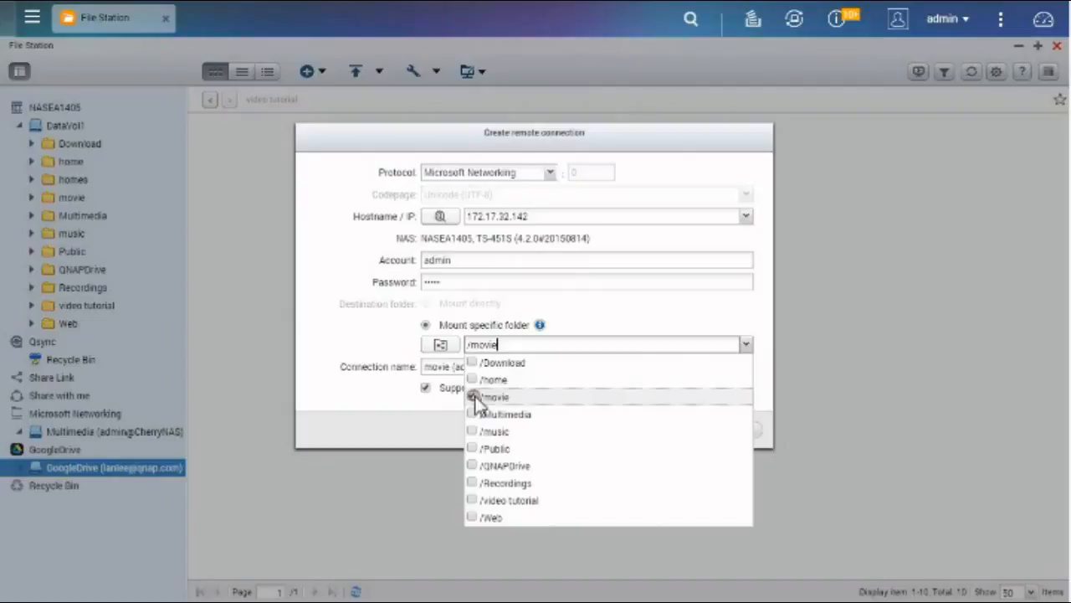
click(456, 320)
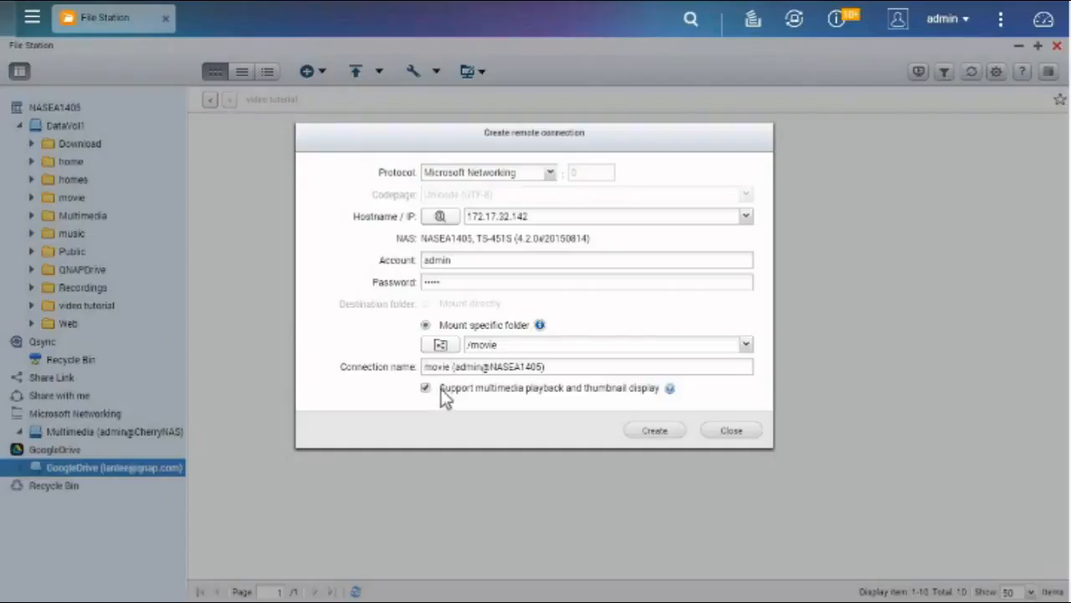
- Rename the connection to admin and create it
drag(569, 366, 393, 374)
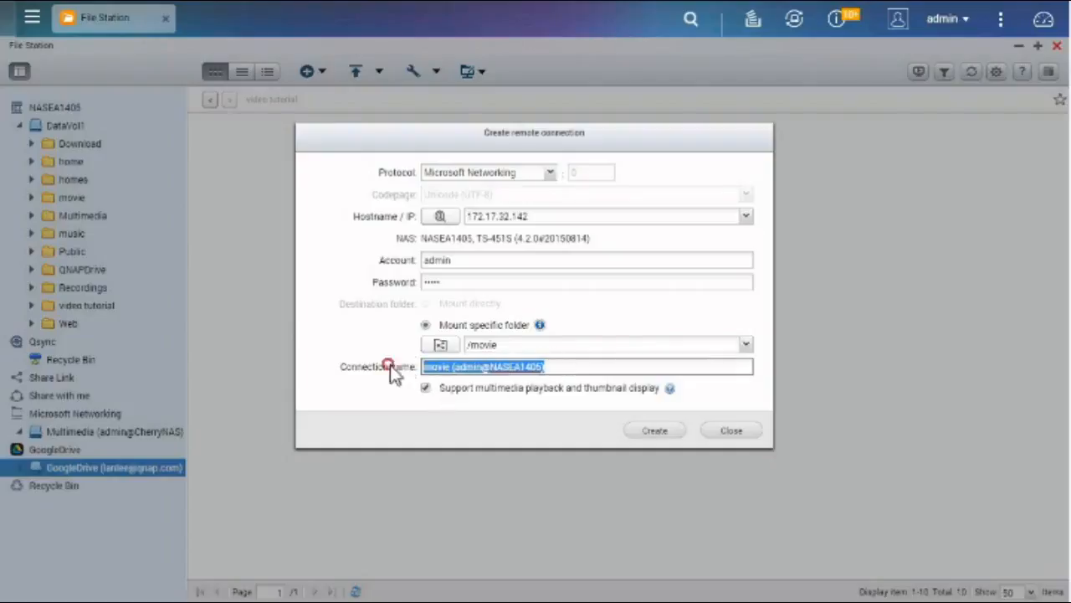
text(admin)
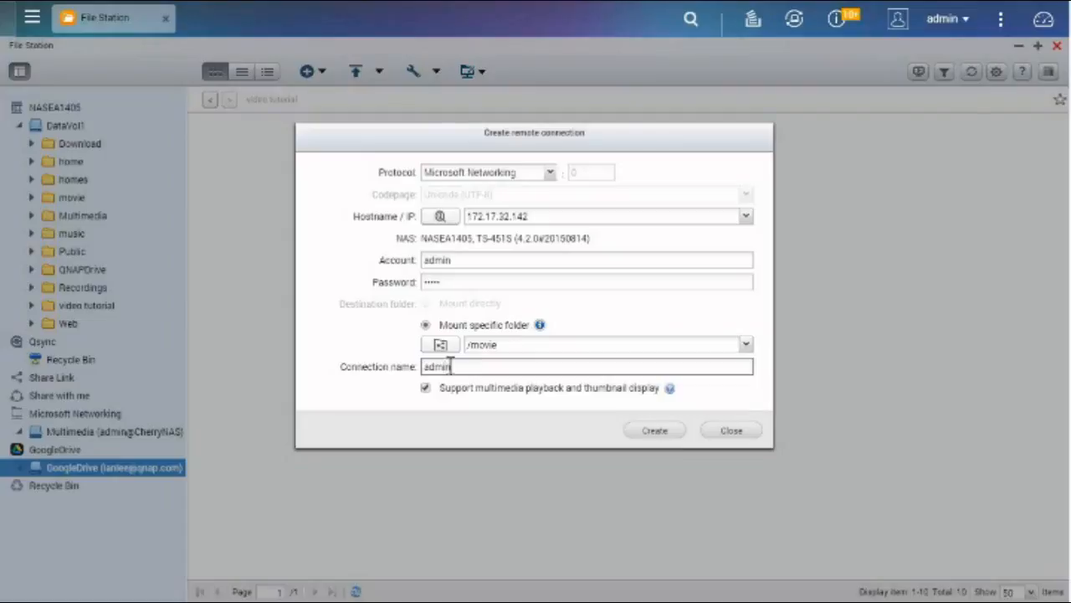
click(660, 430)
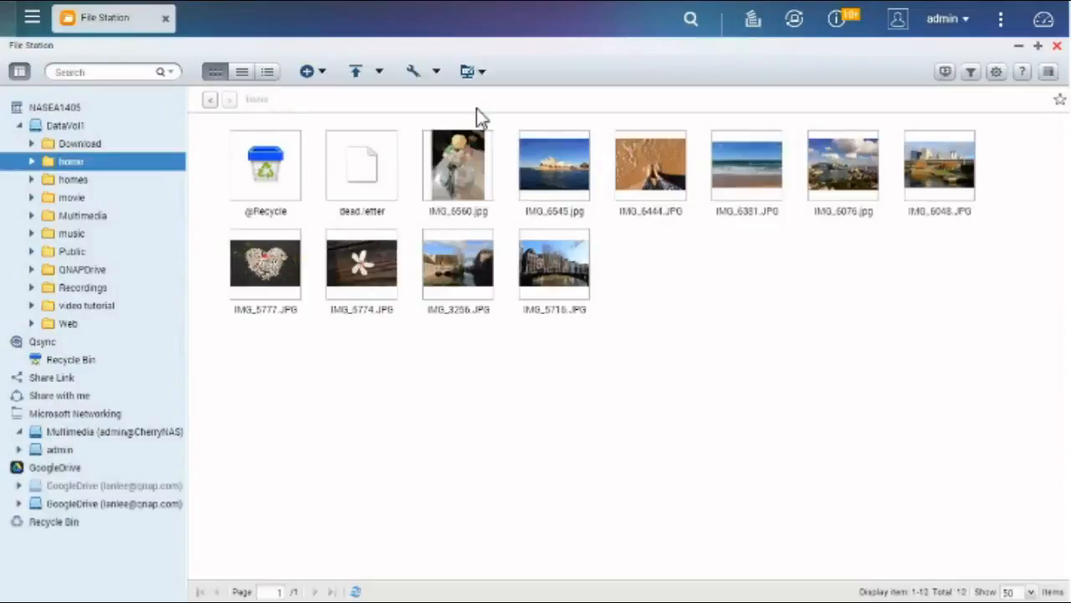
- Check Current connection status for all four connections, select GoogleDrive, then close the list
click(482, 73)
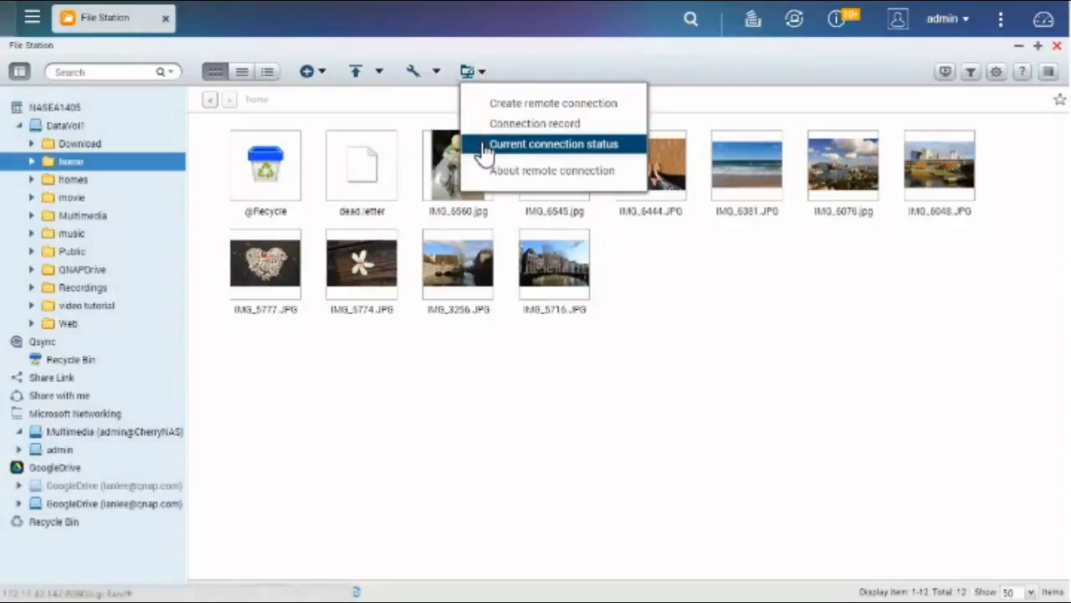
click(484, 151)
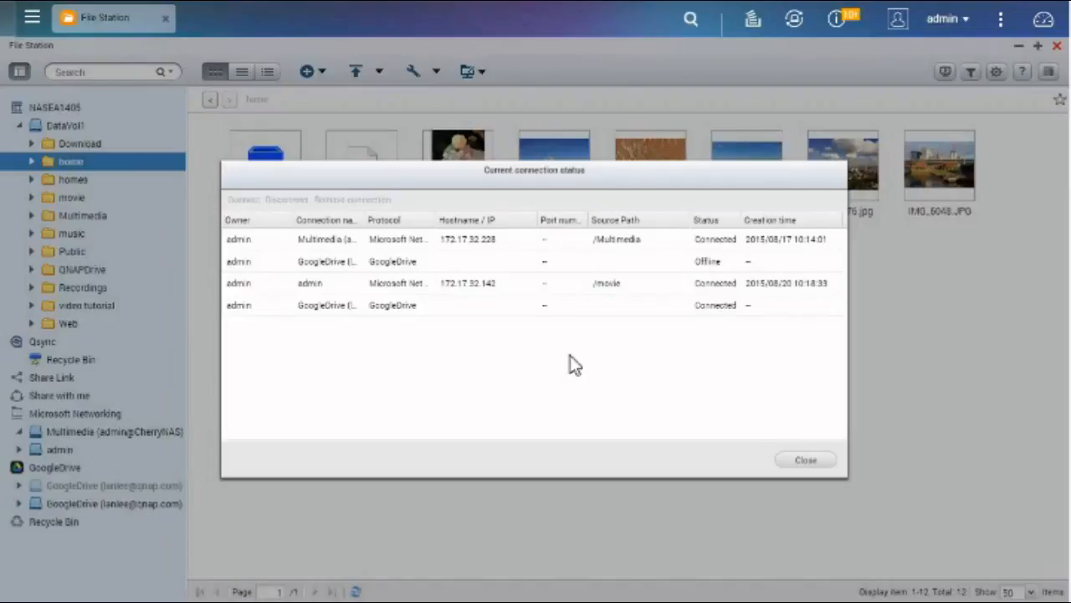
click(567, 308)
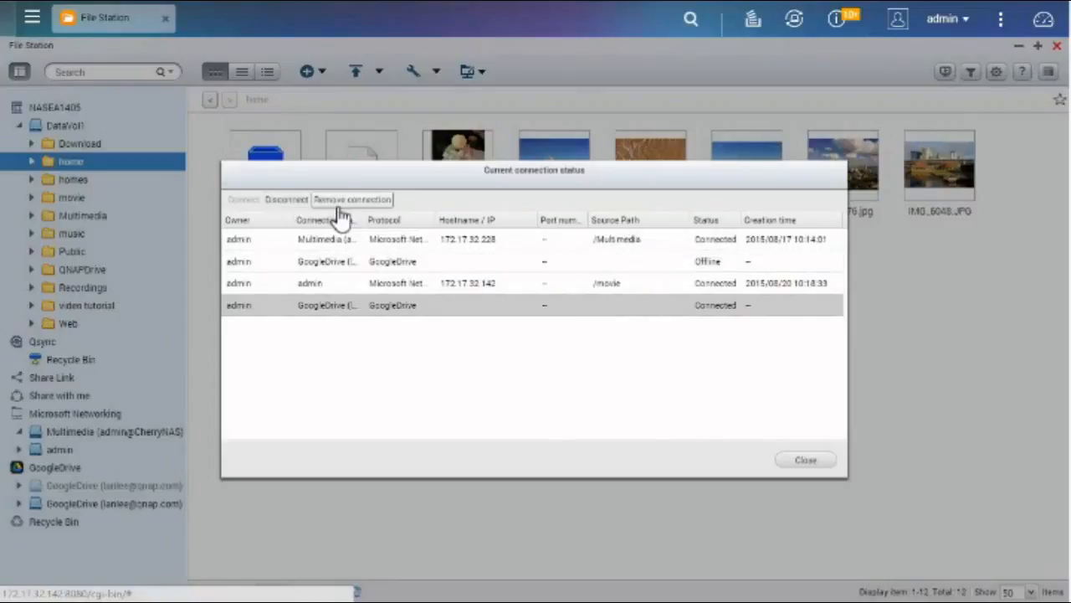
click(795, 465)
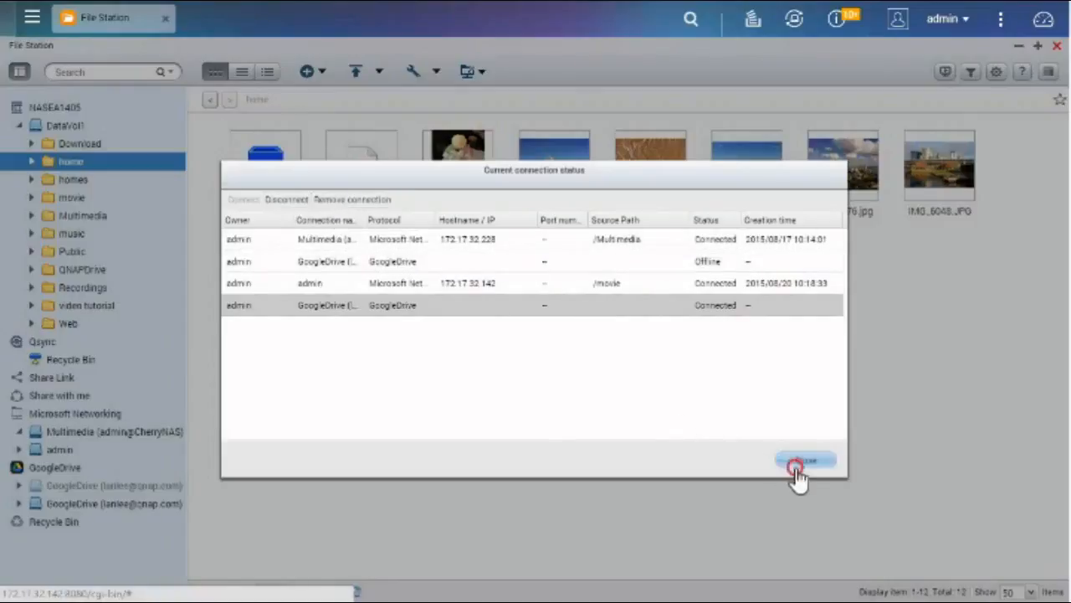
click(471, 77)
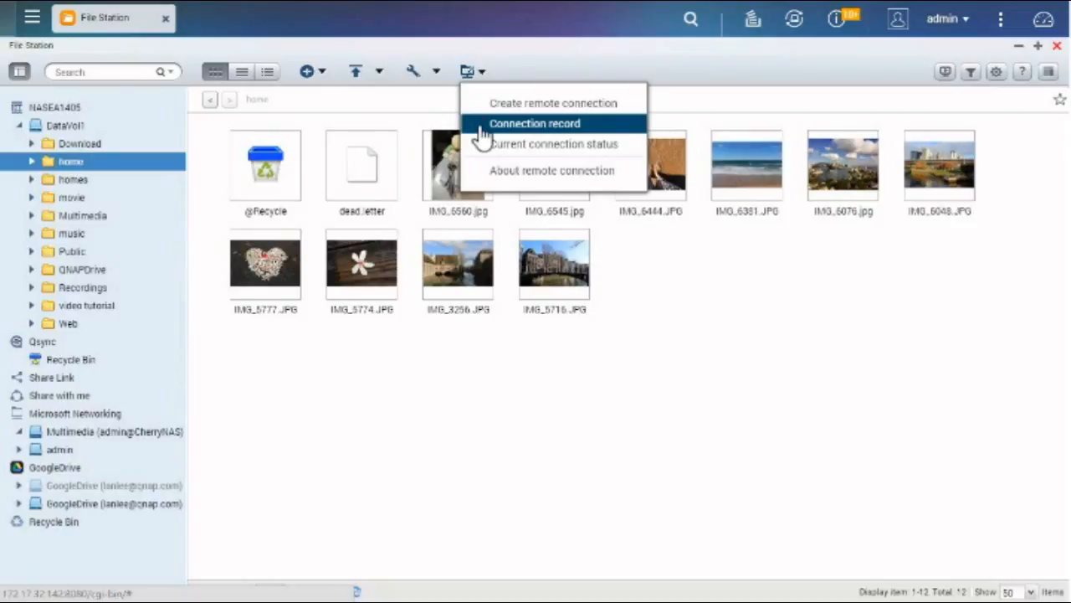
- Scroll the Connection record list back to 2015/08/07, then close it
click(483, 126)
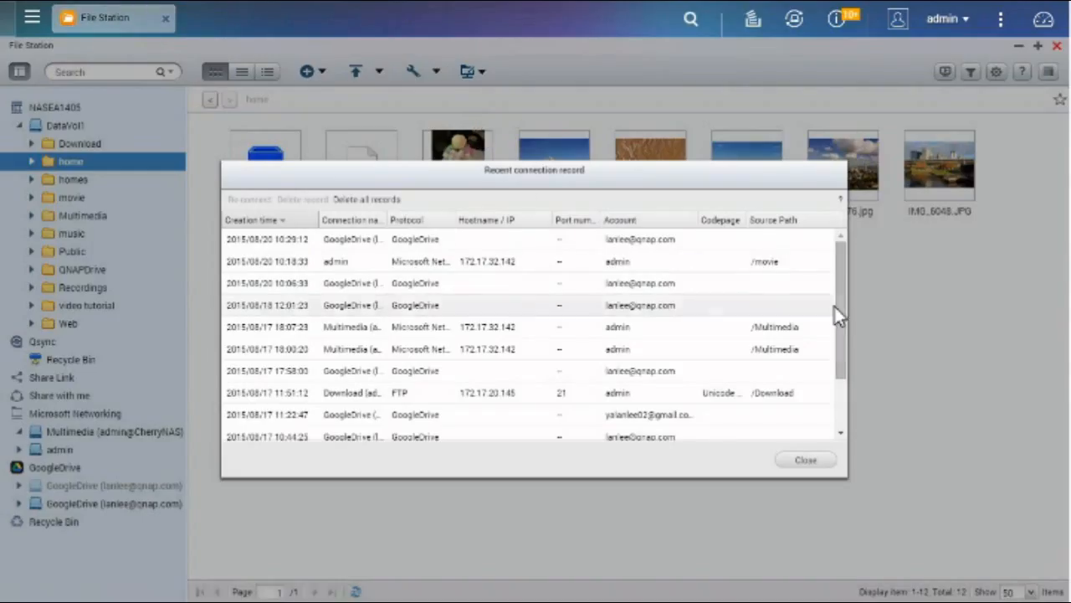
drag(842, 306, 840, 411)
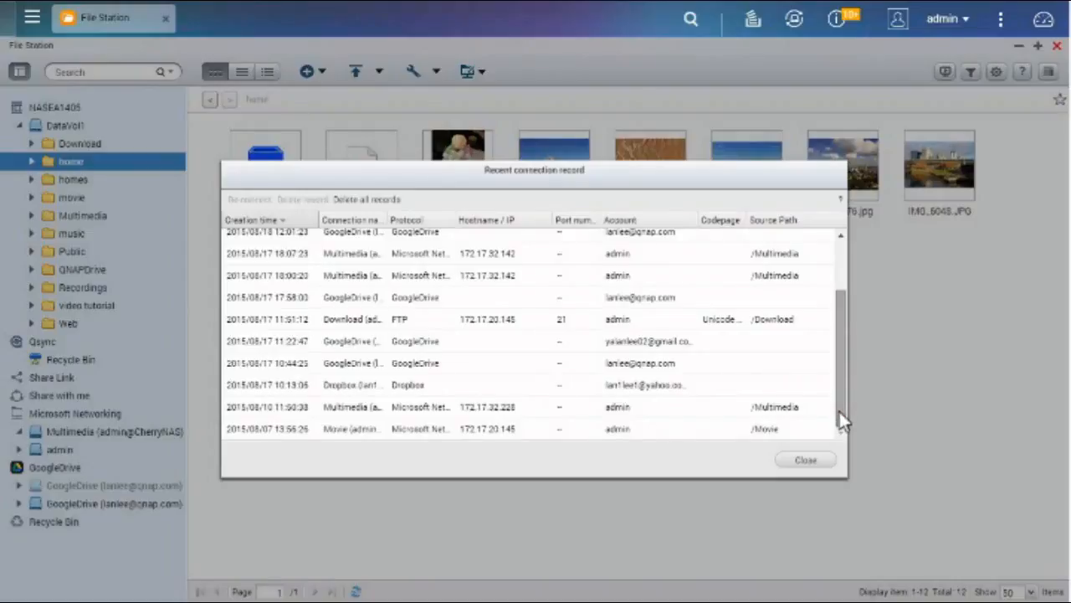
click(806, 460)
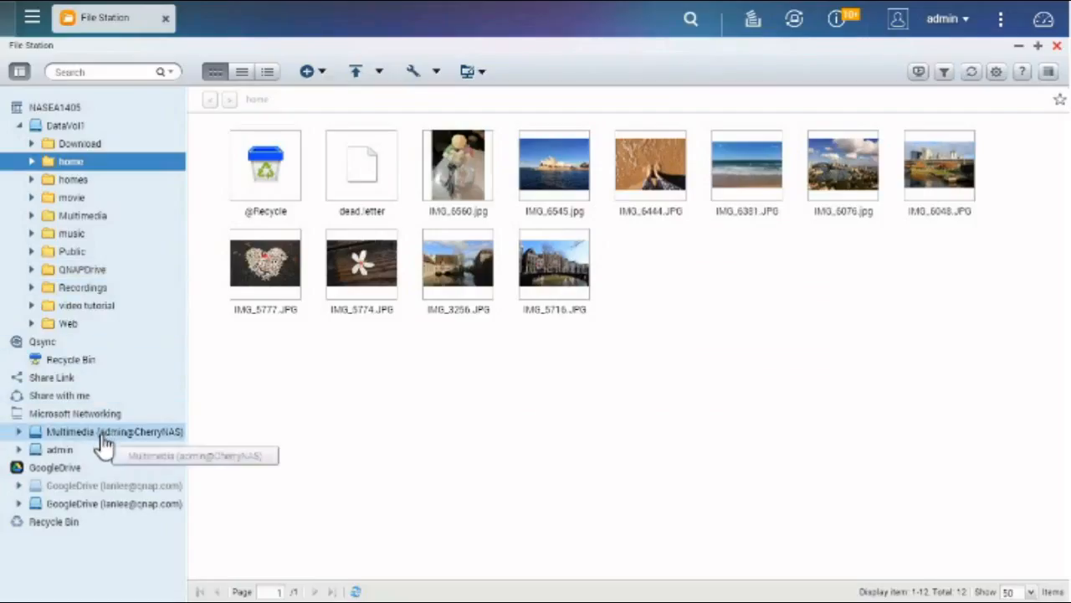
- Copy IMG_6635.JPG from remote Multimedia/2014-07-03 into local DataVol1 Multimedia, skipping existing files
click(102, 434)
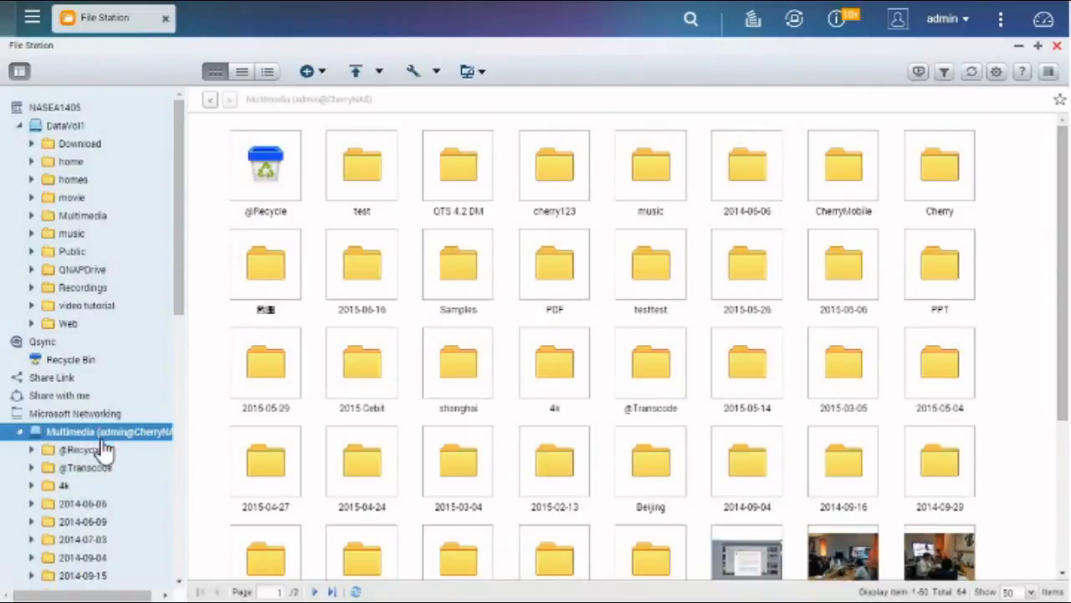
click(97, 542)
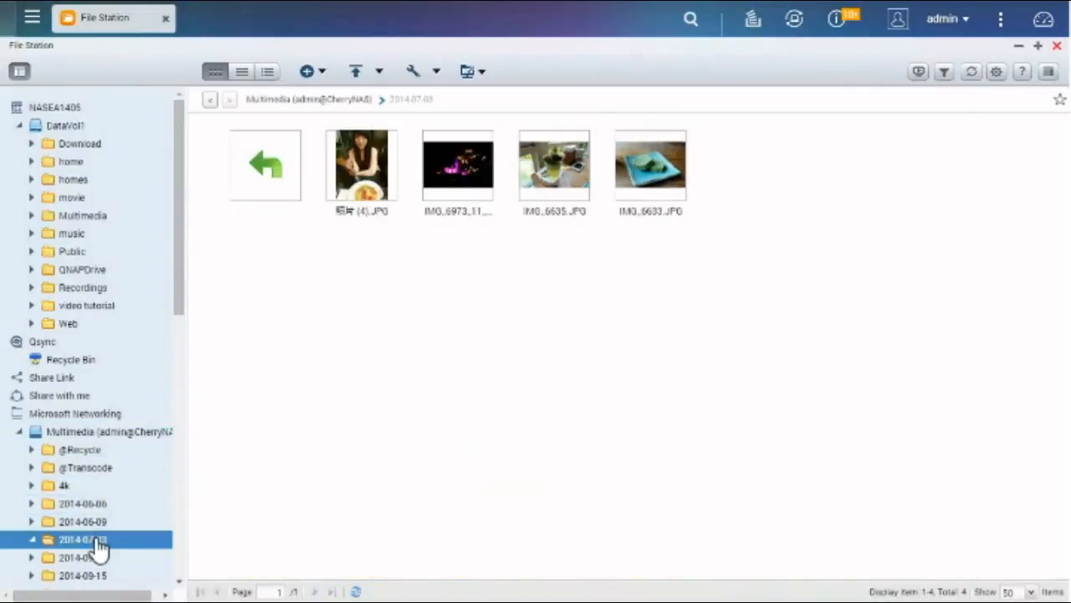
drag(565, 196, 86, 219)
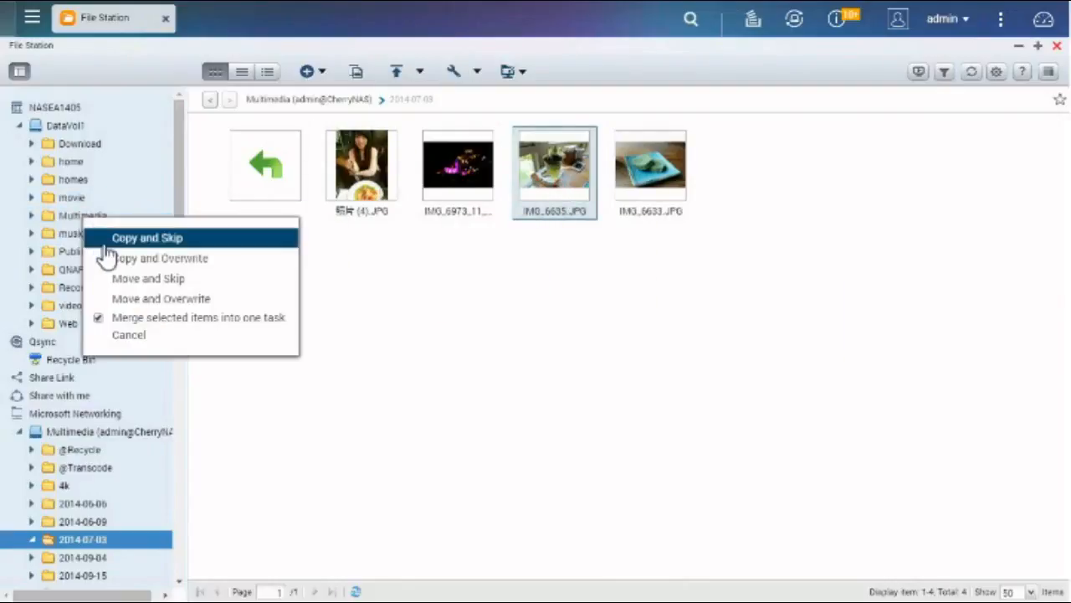
click(100, 240)
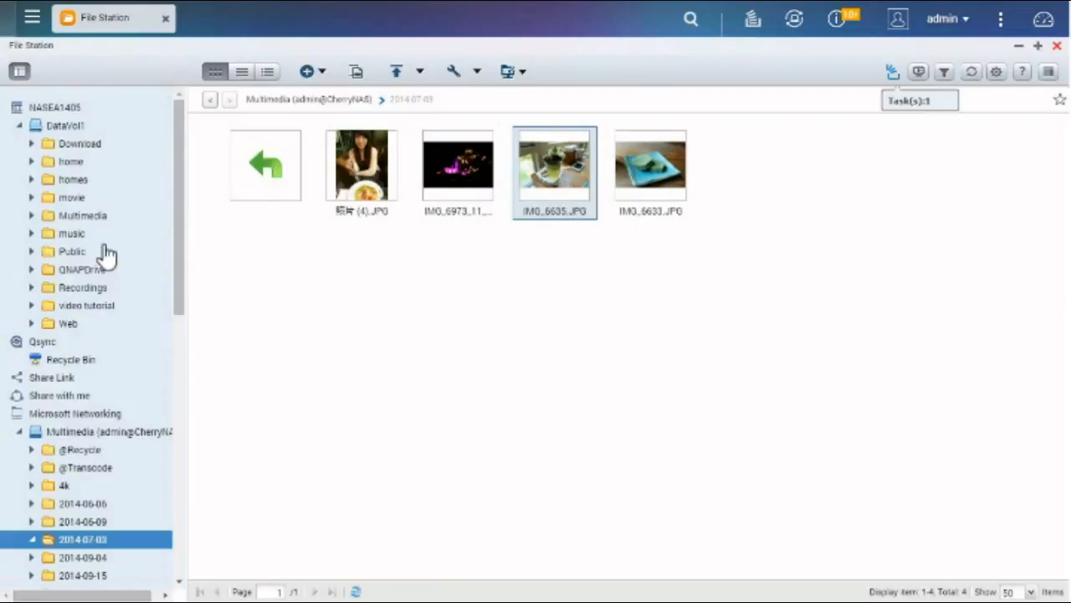